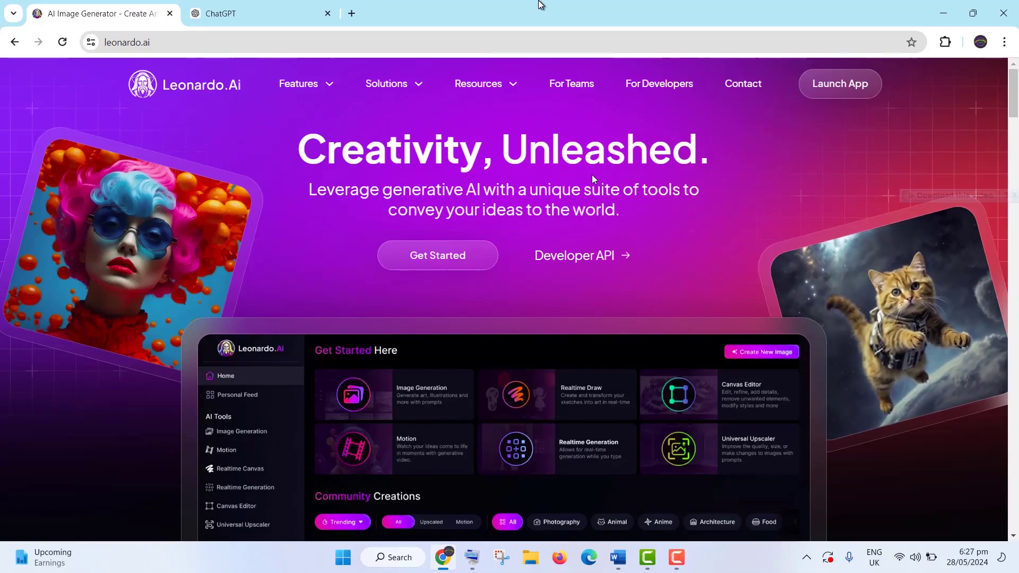
Step: Switch from the Leonardo.Ai homepage to the blank ChatGPT chat
left_click(260, 11)
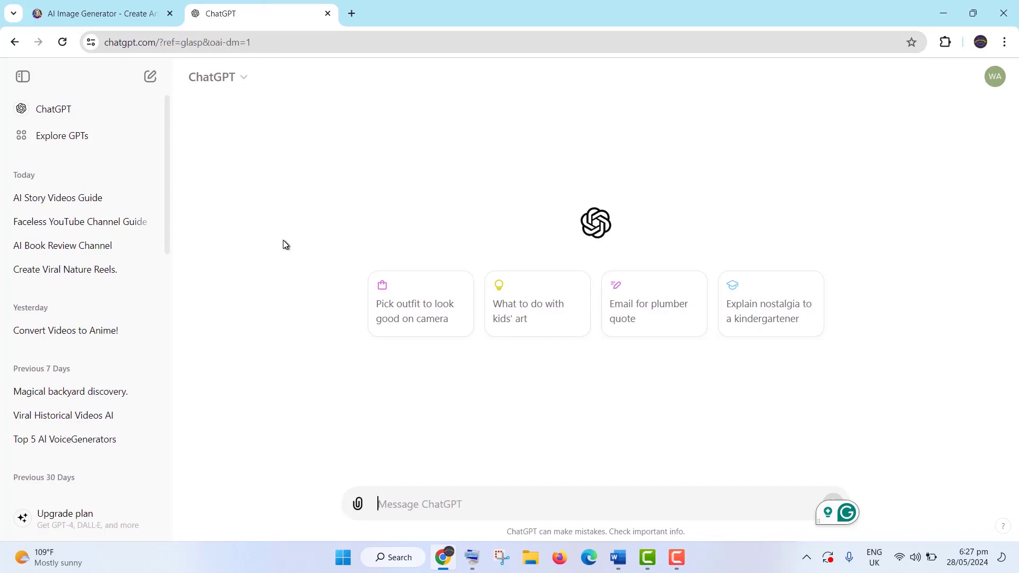
Step: Send the pasted nature-reel image-ideas request to ChatGPT, then return to Leonardo.Ai
type("I want to create a reel video on peaceful nature scenes and need images for different parts of the video. Could you suggest images for each scene?")
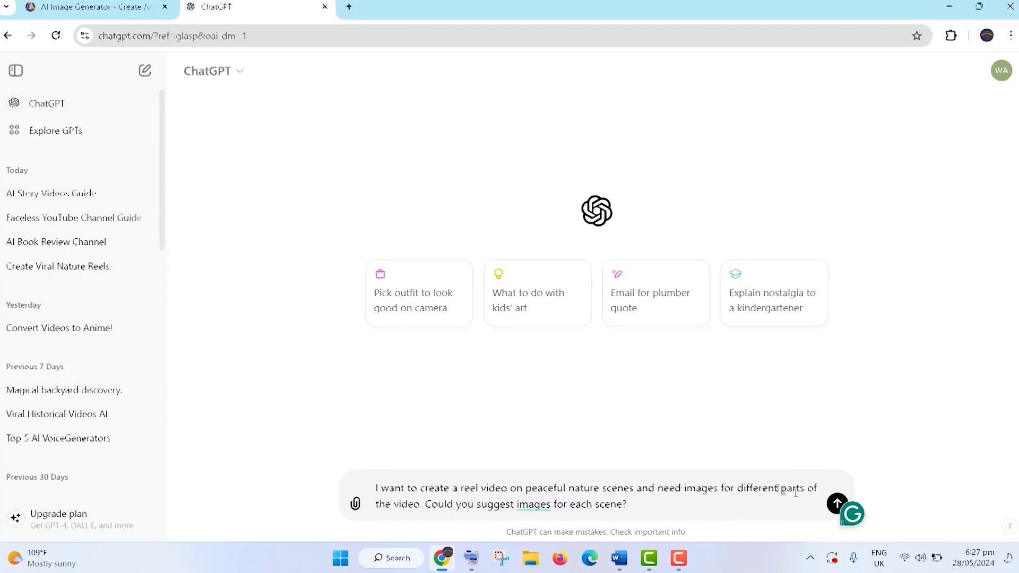
left_click(830, 506)
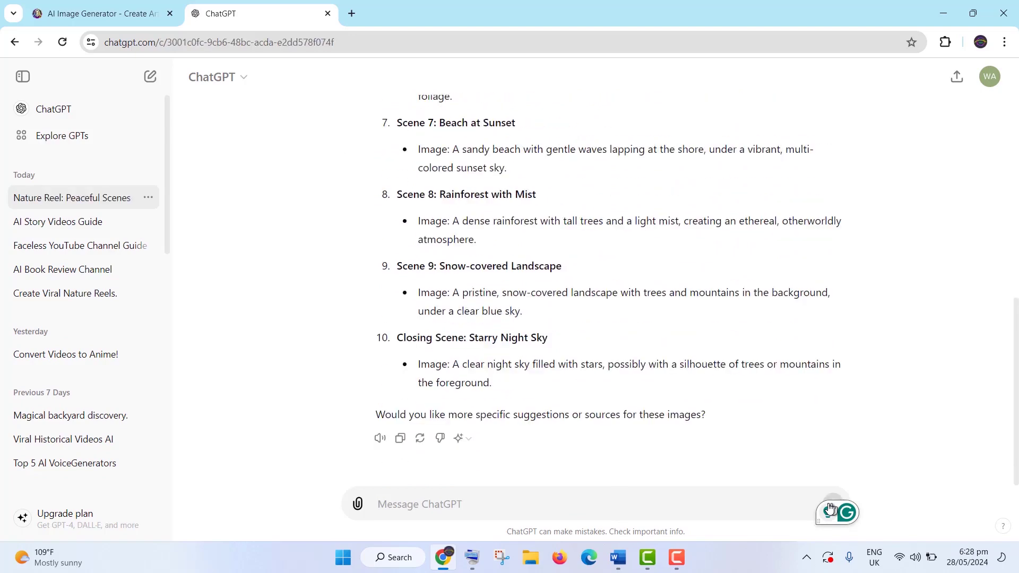
left_click(104, 14)
key("alt+Left")
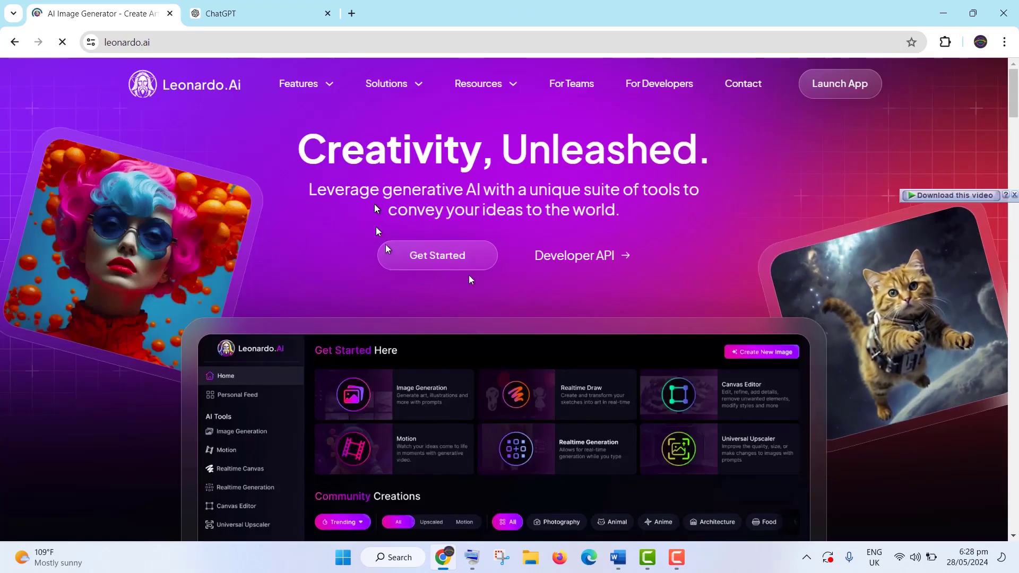
Step: Enter Leonardo.Ai's Image Generation workspace and select ChatGPT's opening-scene sunrise description
left_click(427, 256)
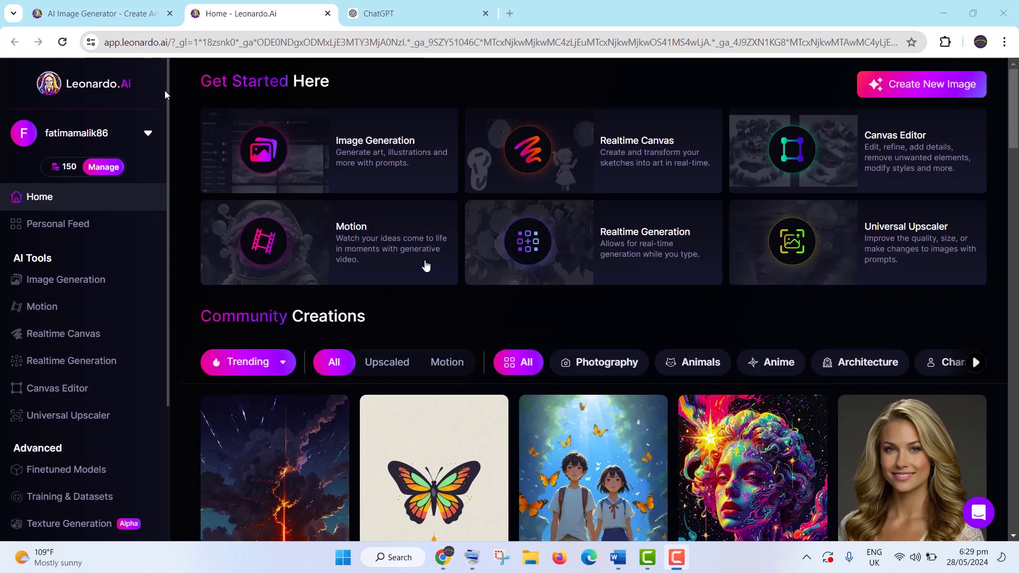
mouse_move(354, 170)
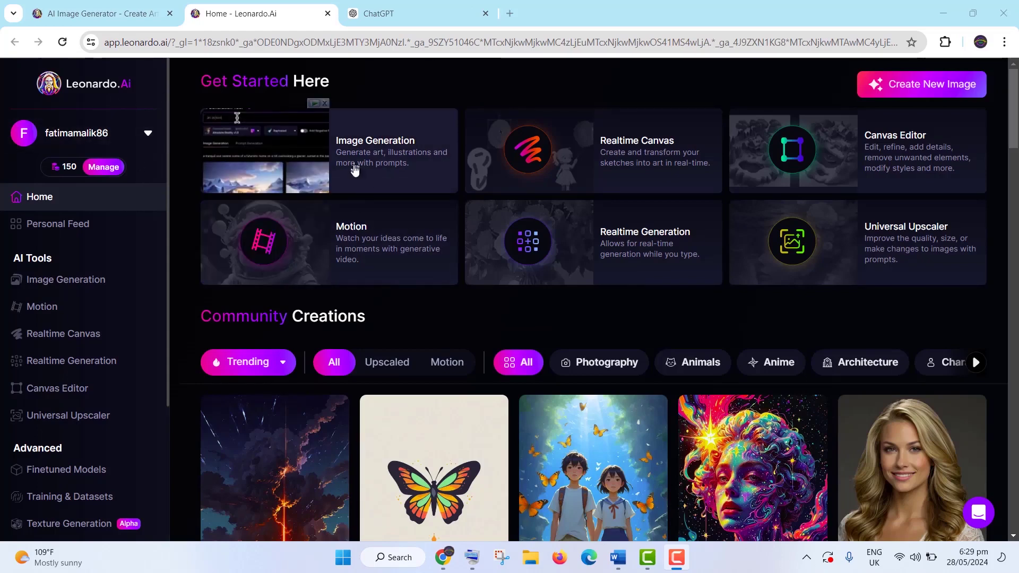
left_click(379, 181)
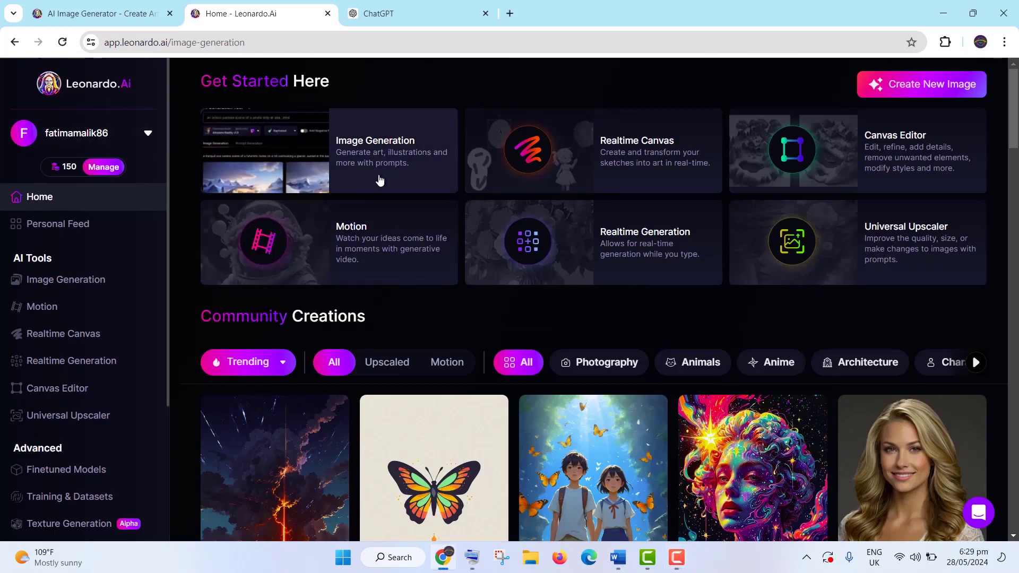
left_click(378, 16)
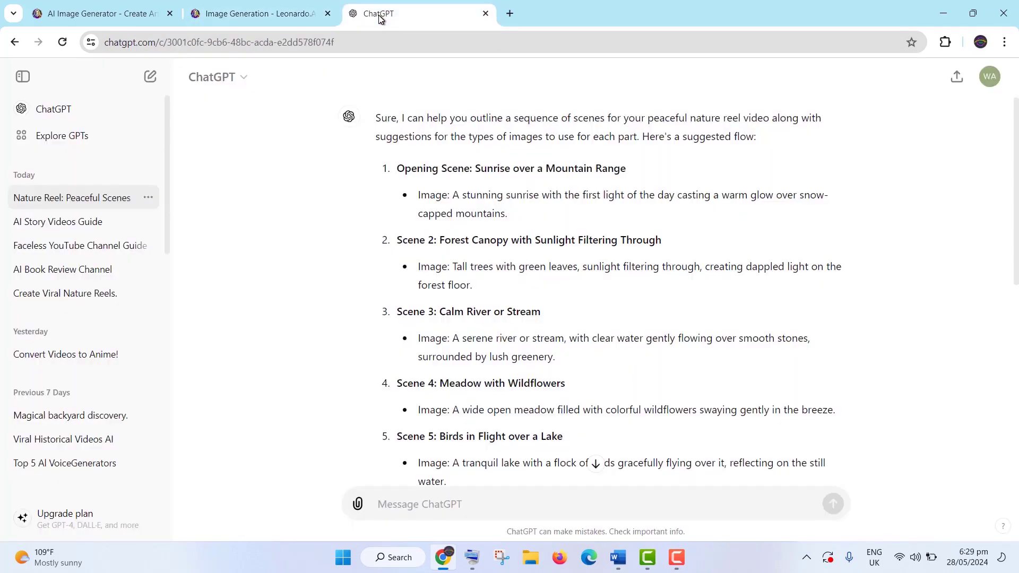
left_click_drag(452, 195, 502, 212)
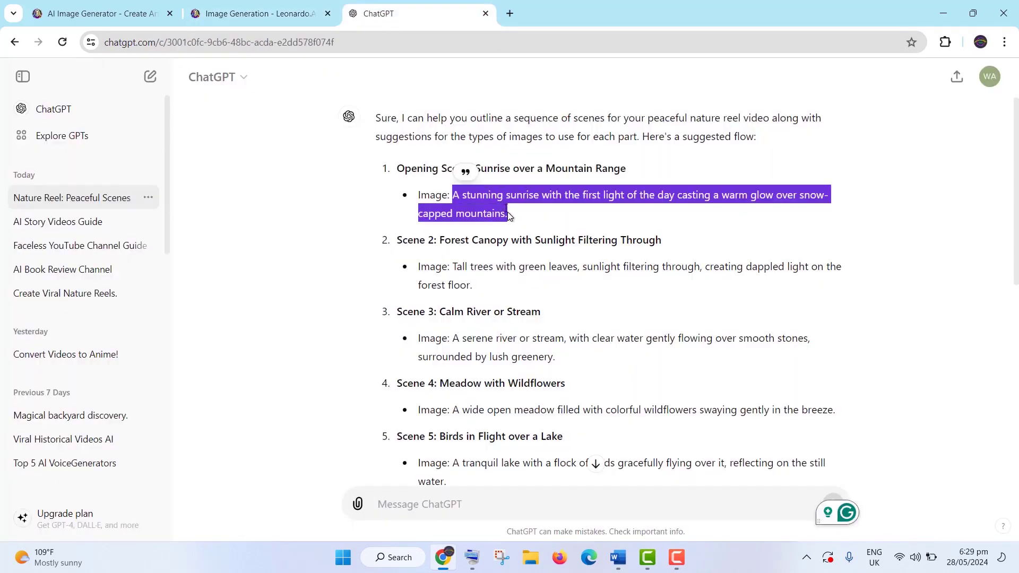
Step: Paste the sunrise description as the prompt, keeping Dynamic style and Leonardo Lightning preset
left_click(266, 8)
type("A stunning sunrise with the first light of the day casting a warm glow over snow-capped mountains.")
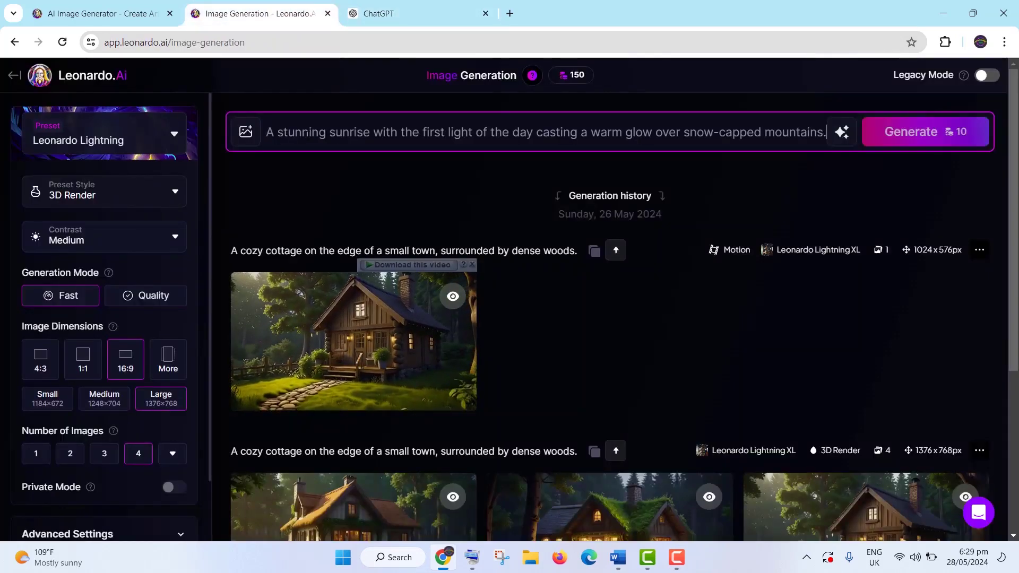
left_click(175, 199)
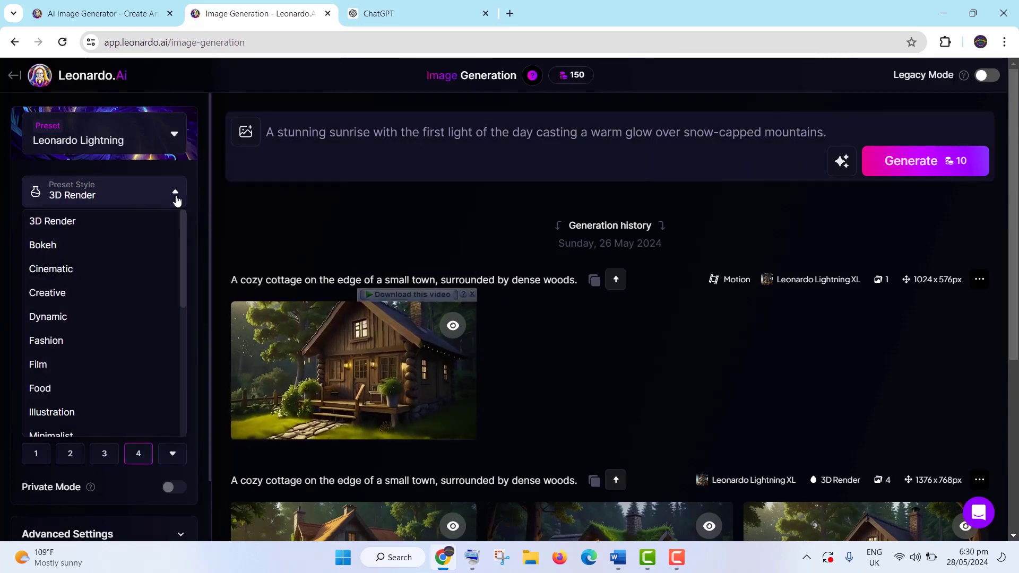
left_click(67, 223)
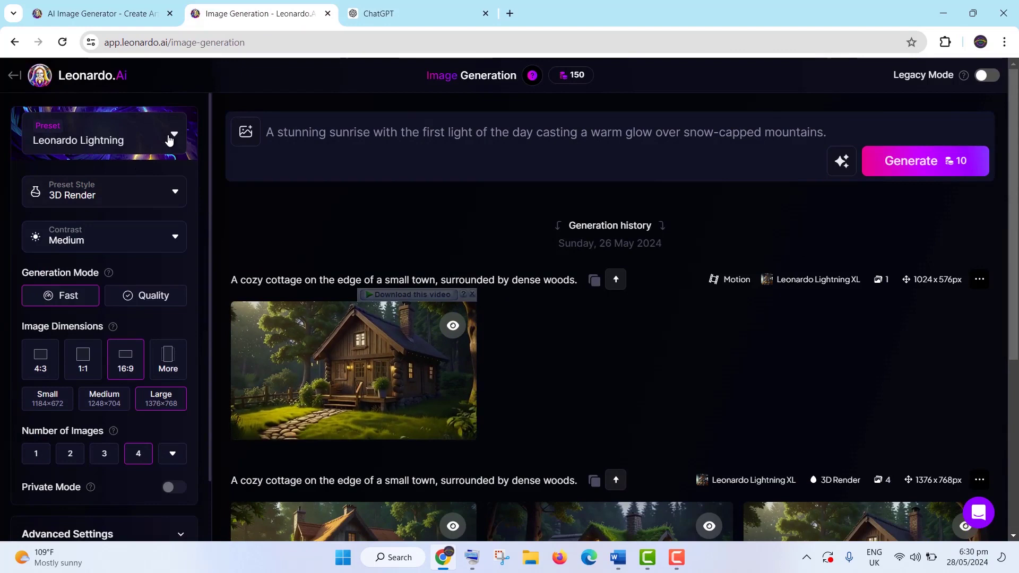
left_click(167, 140)
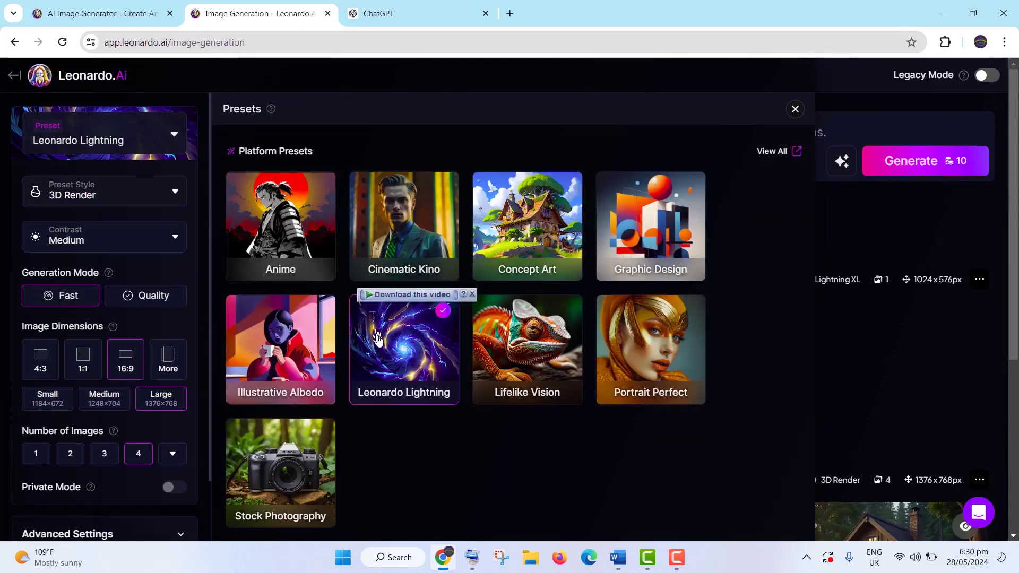
left_click(120, 306)
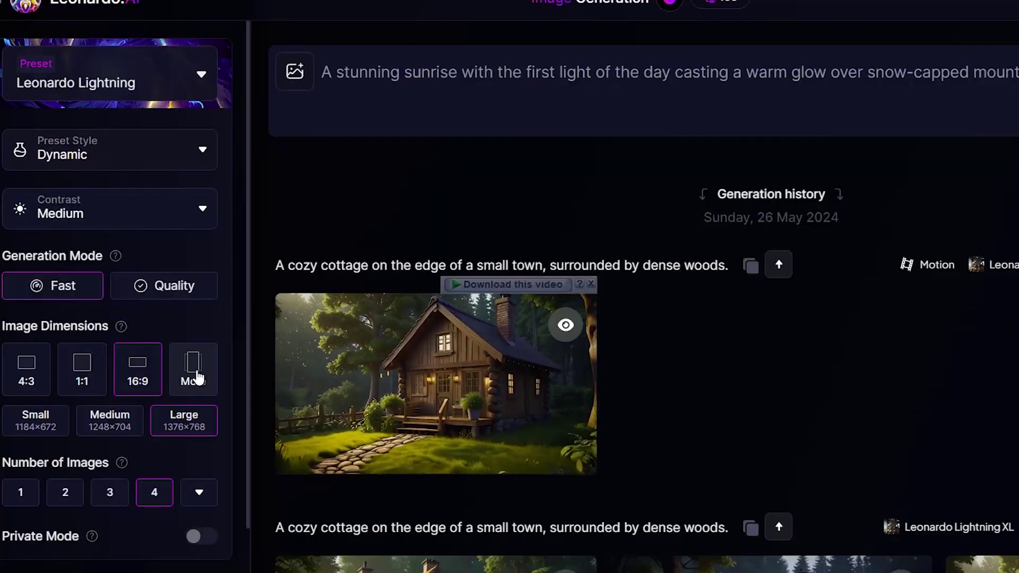
Step: Set Mobile 9:16 image dimensions and generate the snowy mountain sunrise images
left_click(168, 362)
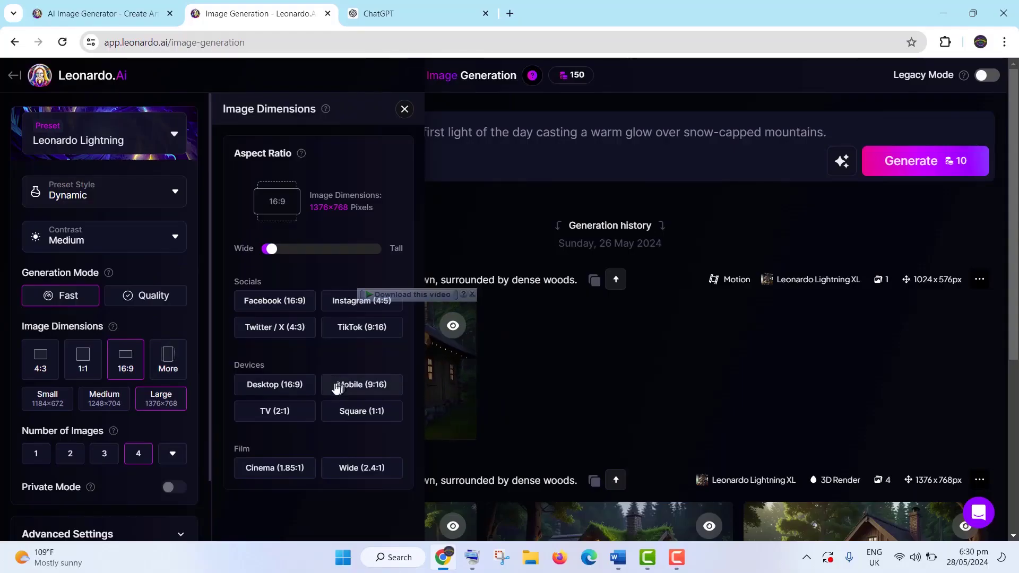
left_click(332, 387)
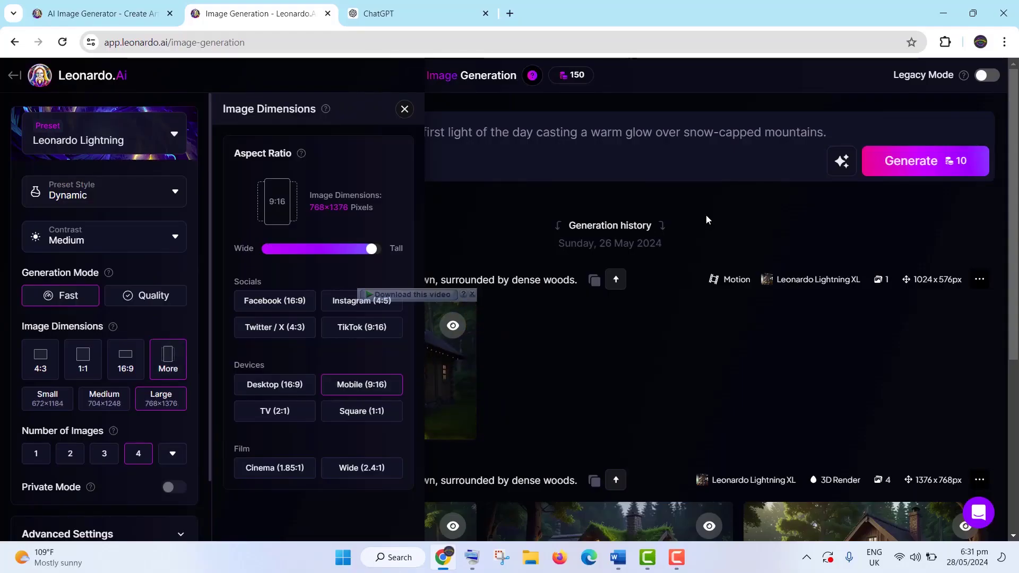
left_click(894, 168)
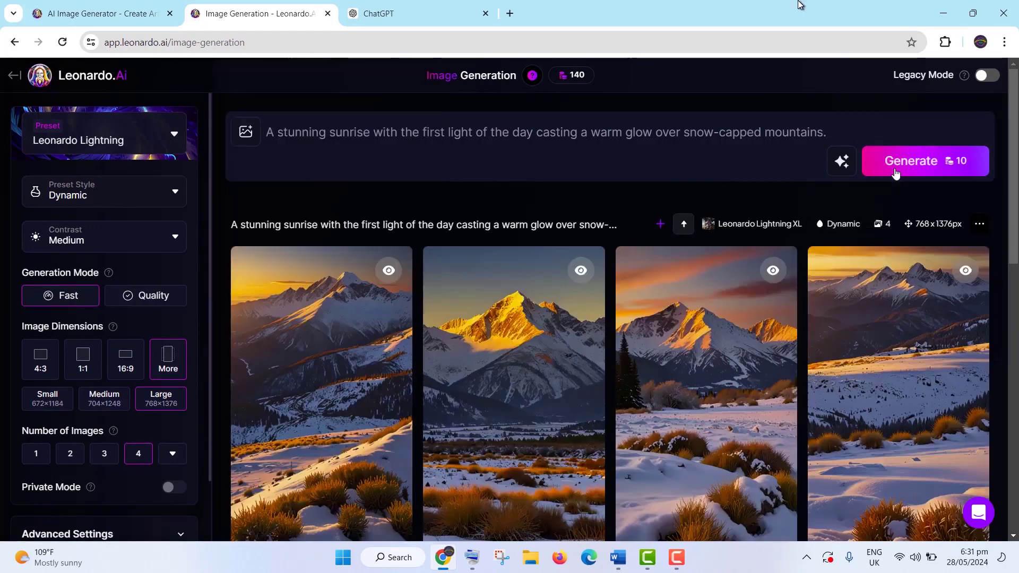
scroll(893, 171, "down", 2)
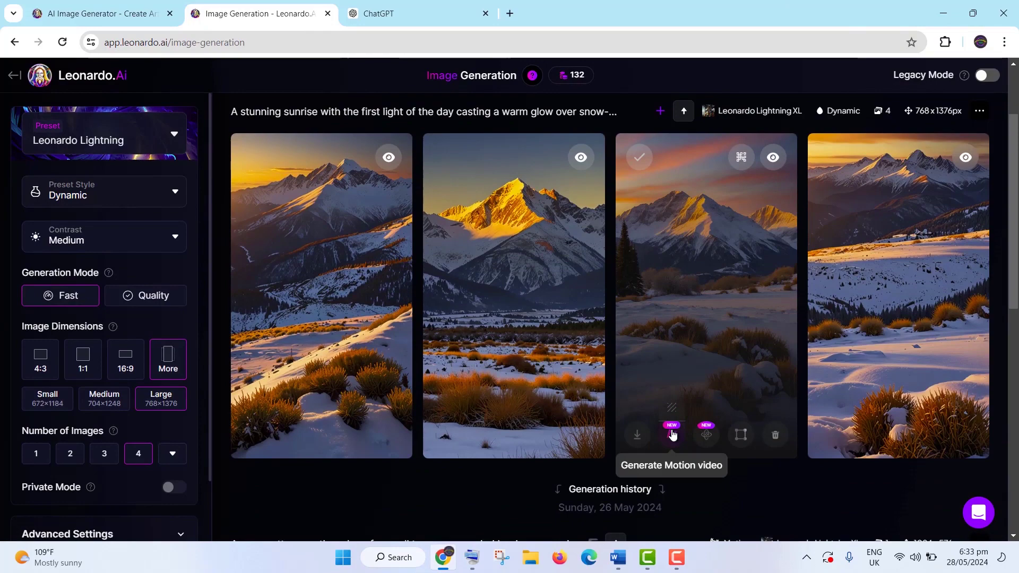
Step: Generate an Image2Motion video from the sunrise image and preview the result
left_click(672, 435)
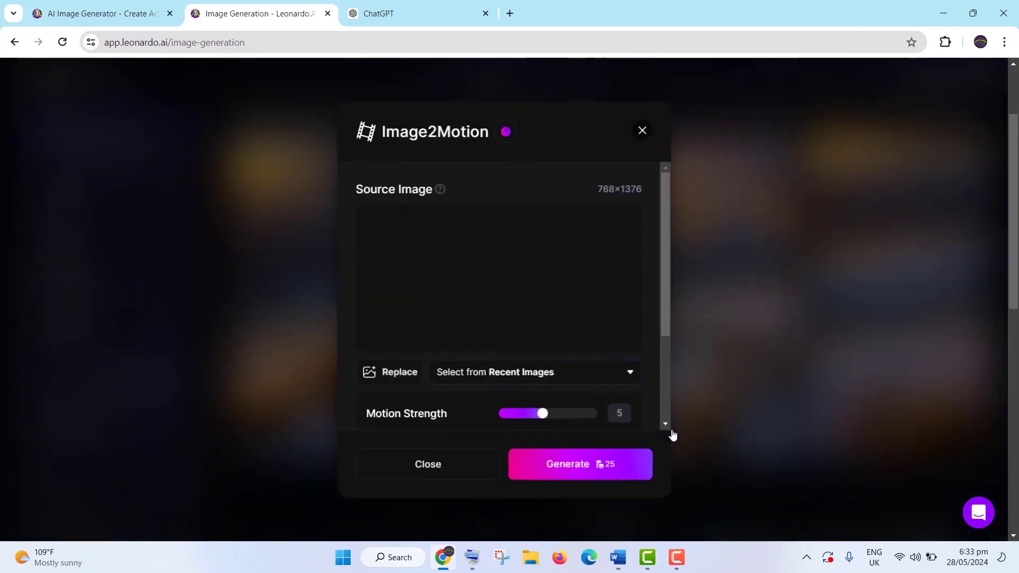
left_click(531, 472)
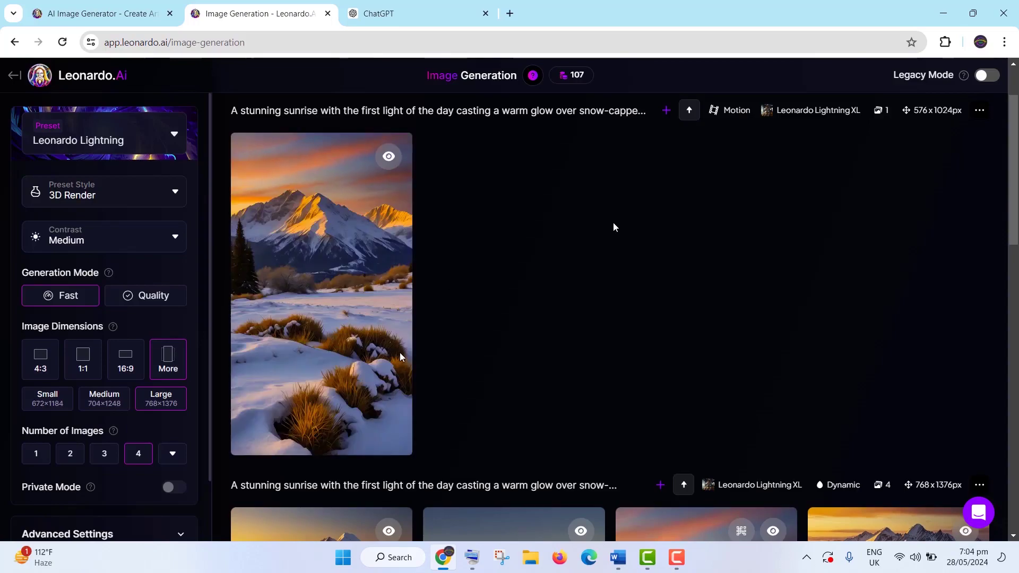
left_click(358, 251)
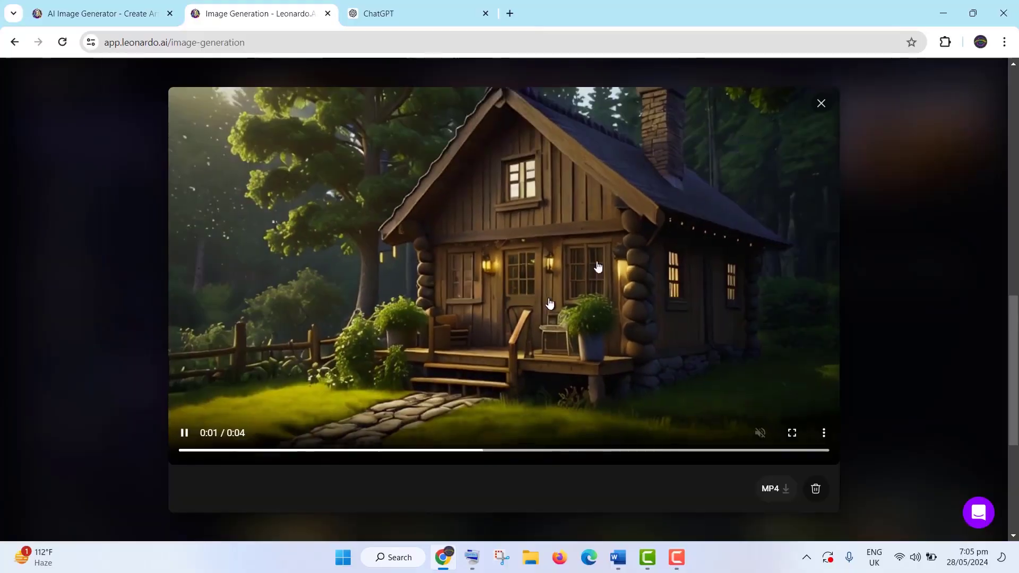
left_click(820, 102)
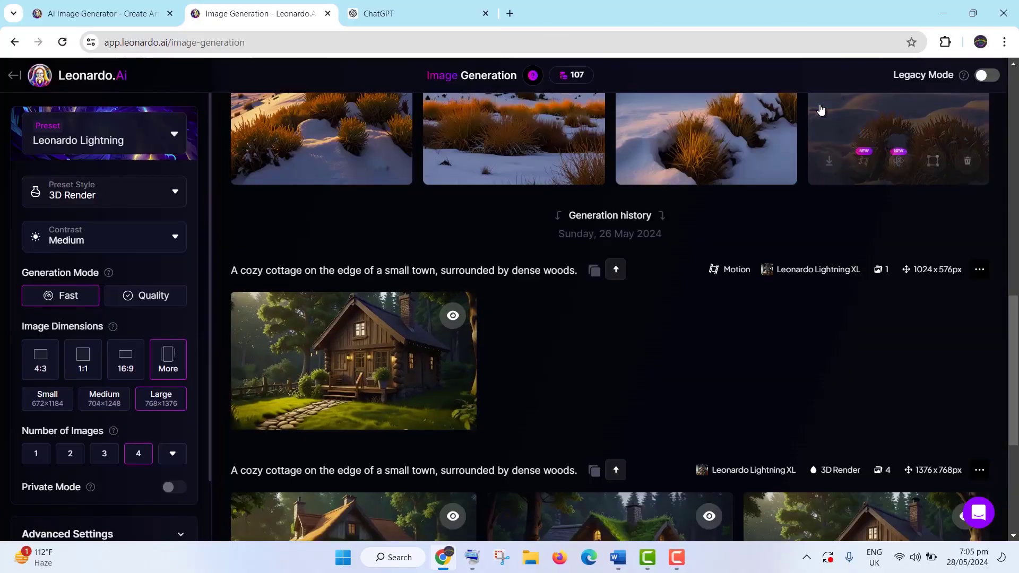
scroll(821, 110, "down", 3)
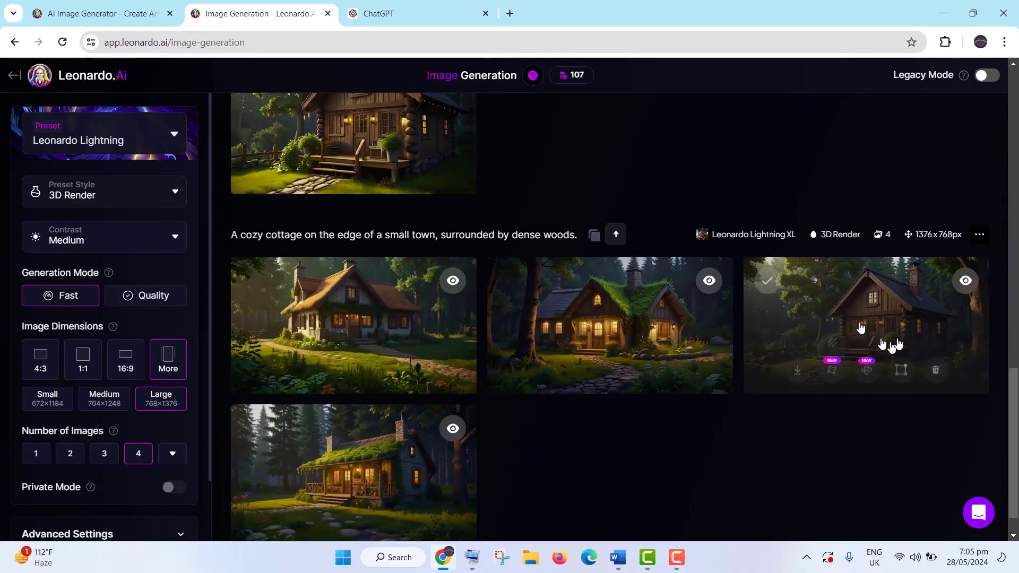
scroll(736, 189, "up", 3)
scroll(736, 189, "up", 3)
scroll(736, 189, "up", 3)
scroll(736, 189, "up", 3)
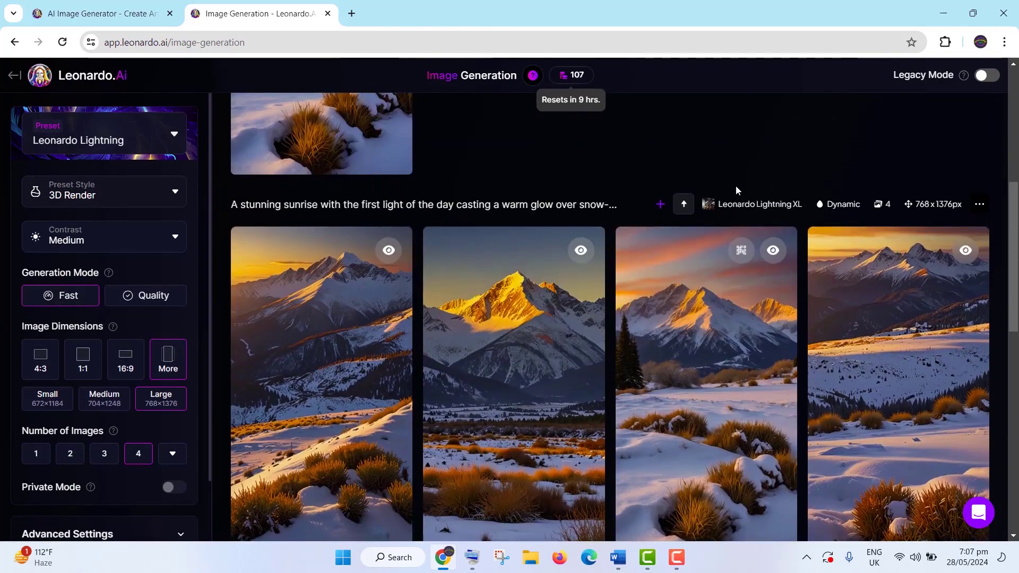
scroll(736, 186, "up", 3)
scroll(735, 186, "up", 1)
scroll(735, 185, "up", 1)
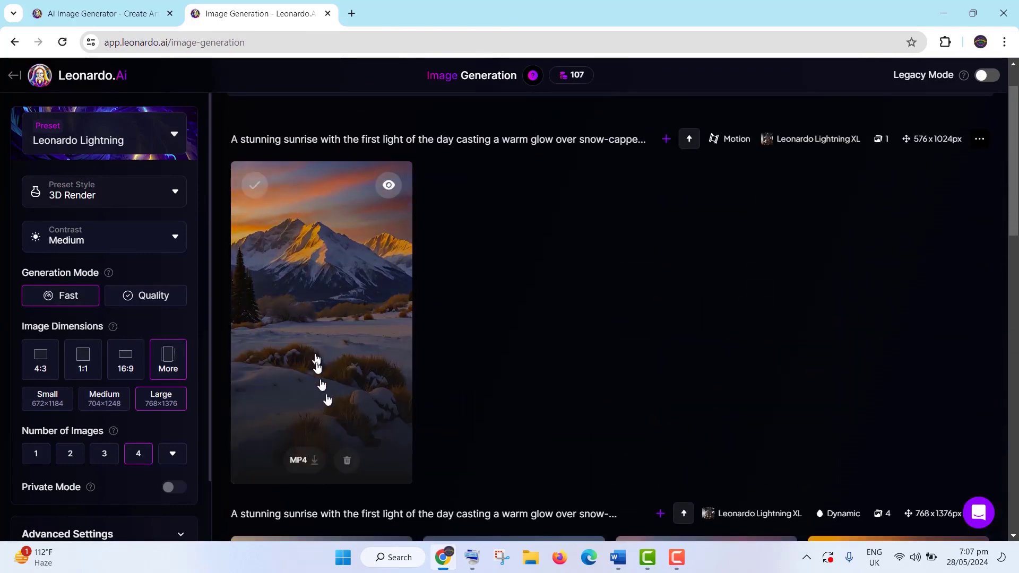
Step: Download the motion clip as MP4 and import the e67476a4 file from the Desktop into CapCut
left_click(300, 463)
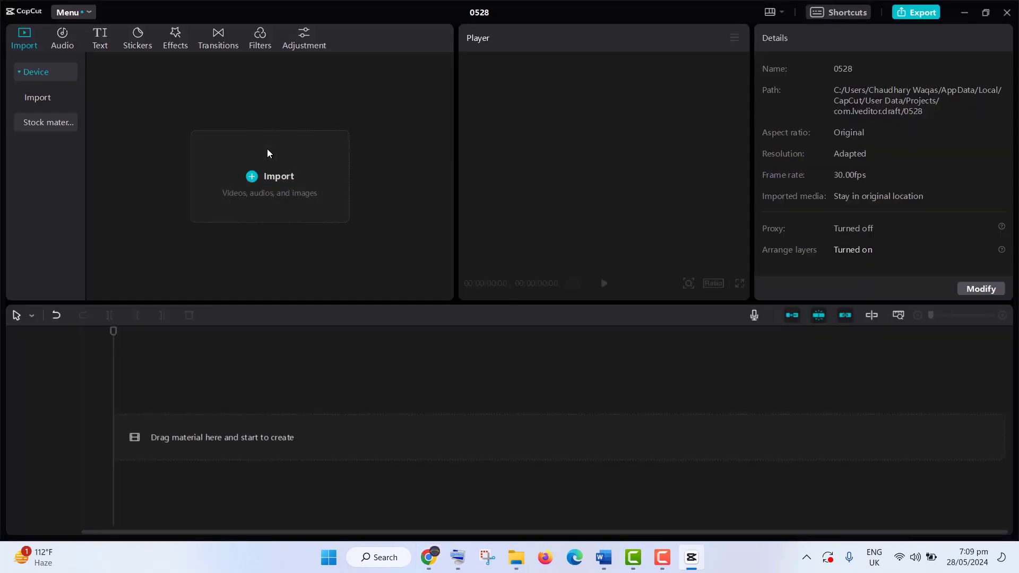
left_click(266, 152)
left_click(372, 131)
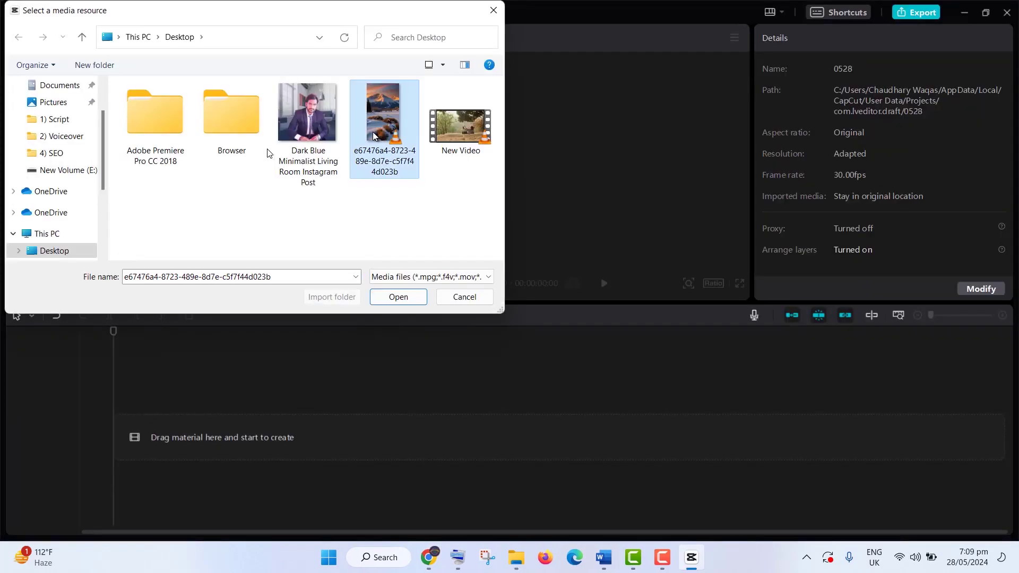
left_click(394, 303)
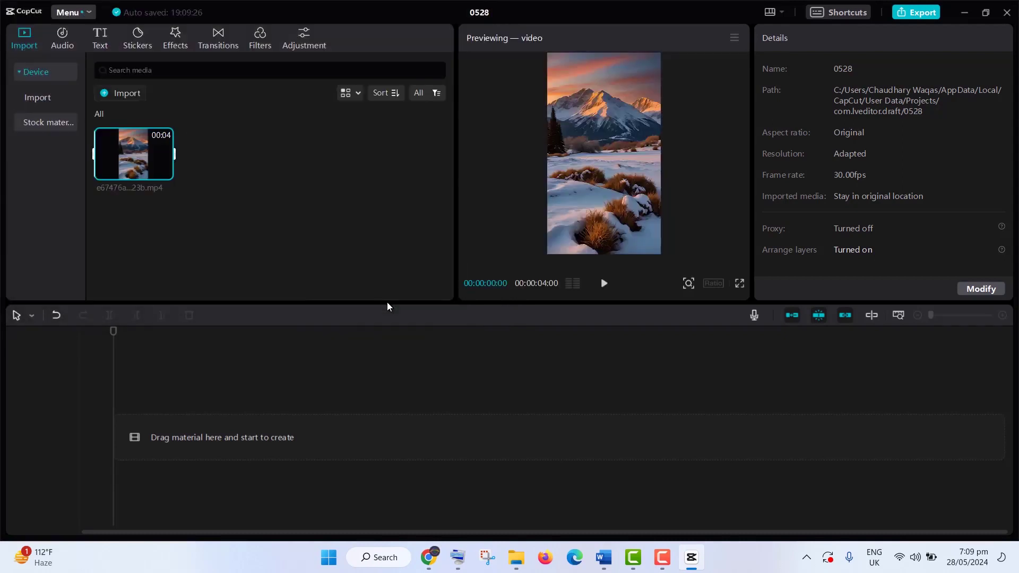
Step: Add the mountain clip to the timeline and find the Sound of Nature track via a 'nature sound' search
left_click(165, 173)
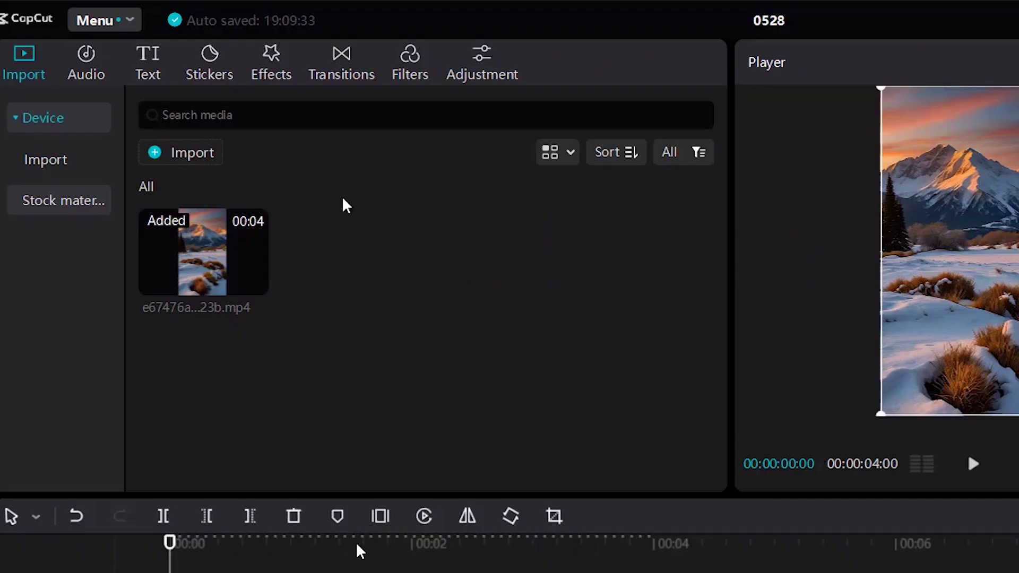
left_click(87, 54)
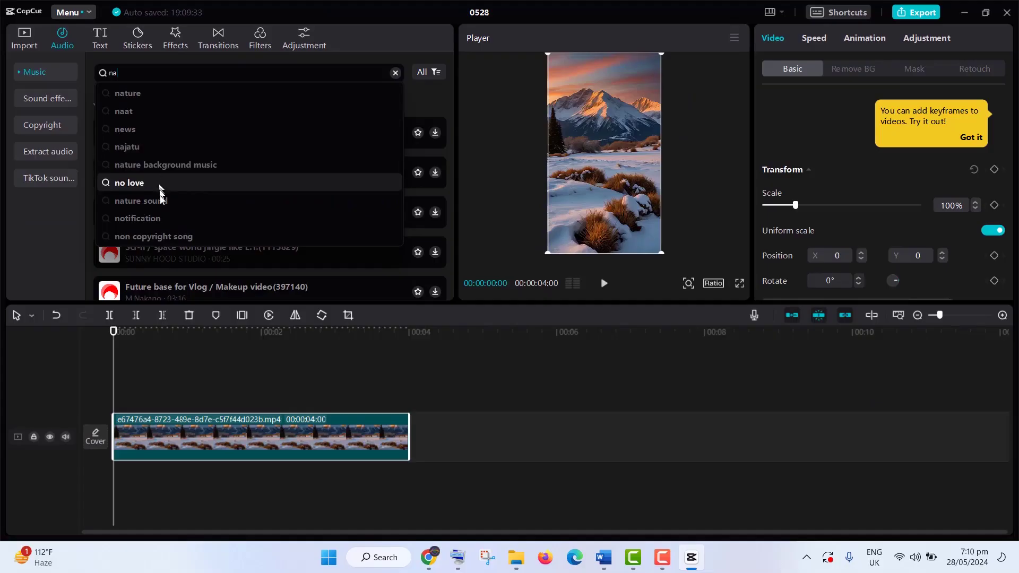
type("nature sound")
key("Return")
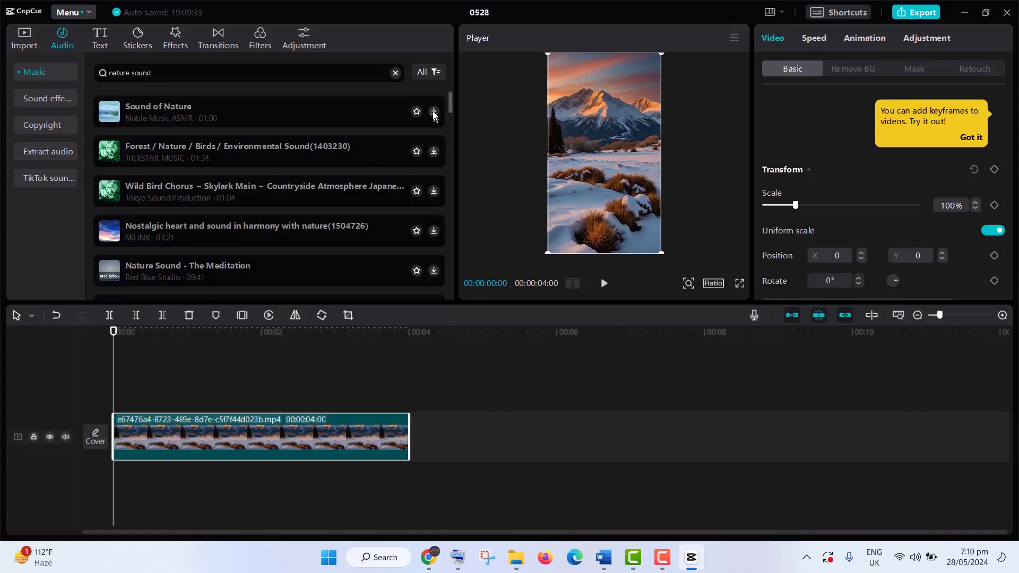
left_click(433, 113)
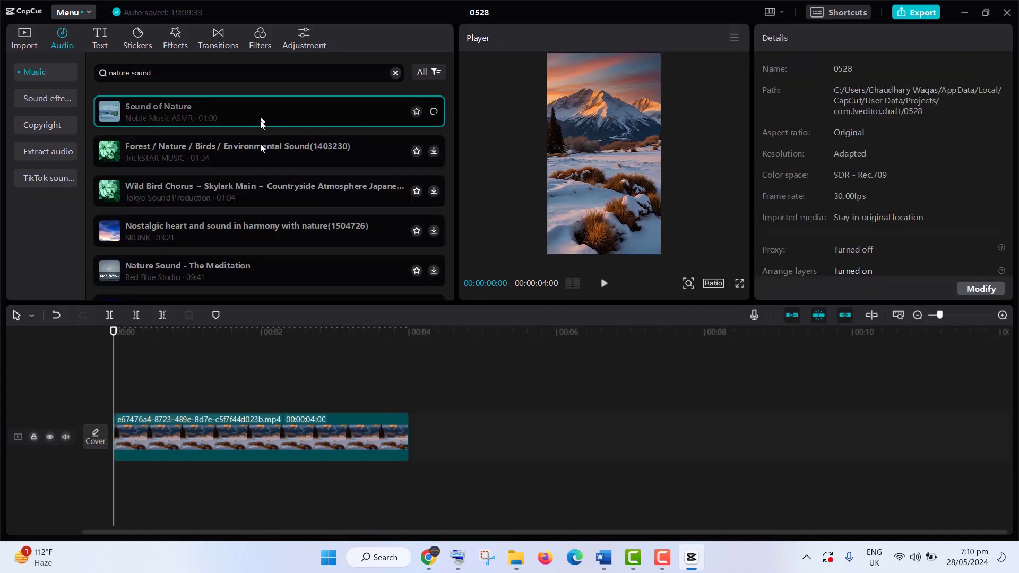
Step: Place Sound of Nature on the timeline beneath the four-second sunrise clip
left_click_drag(260, 122, 137, 493)
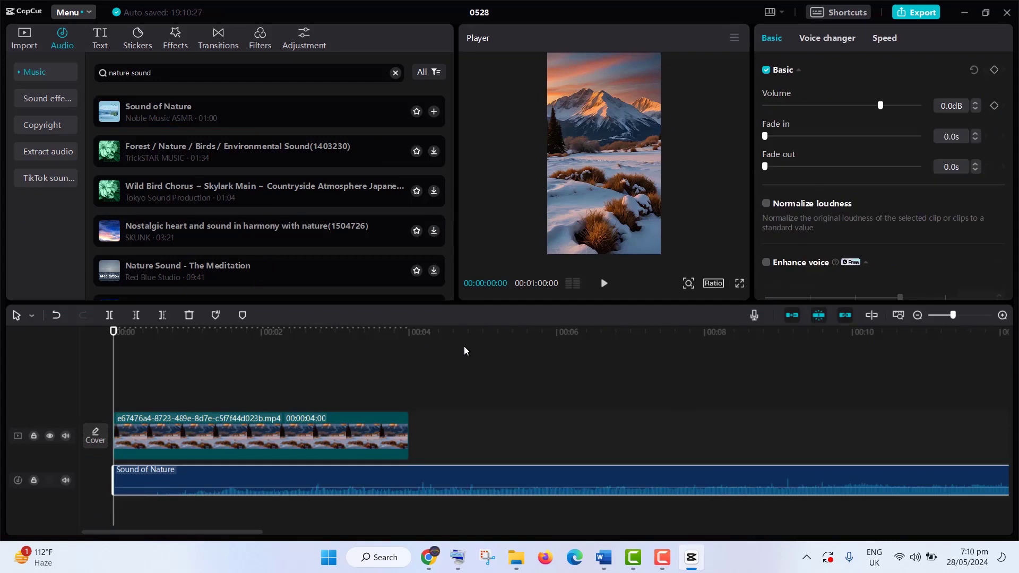
left_click(198, 434)
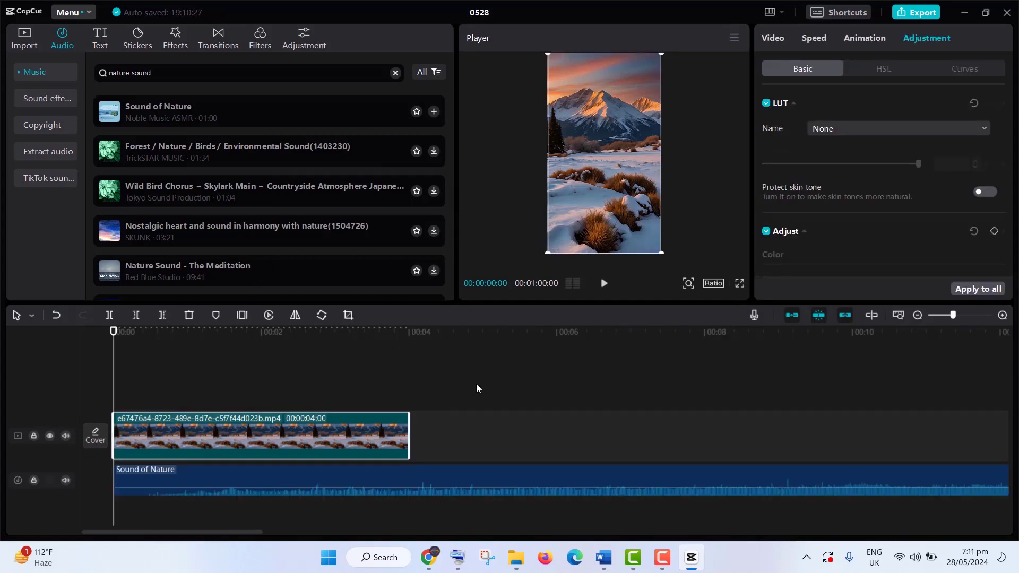
left_click(404, 477)
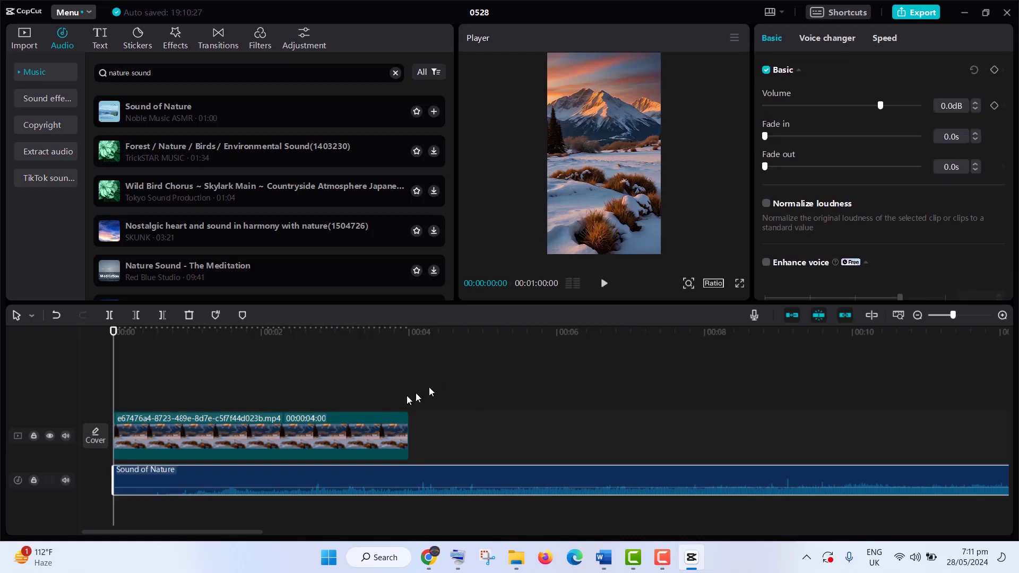
left_click(351, 432)
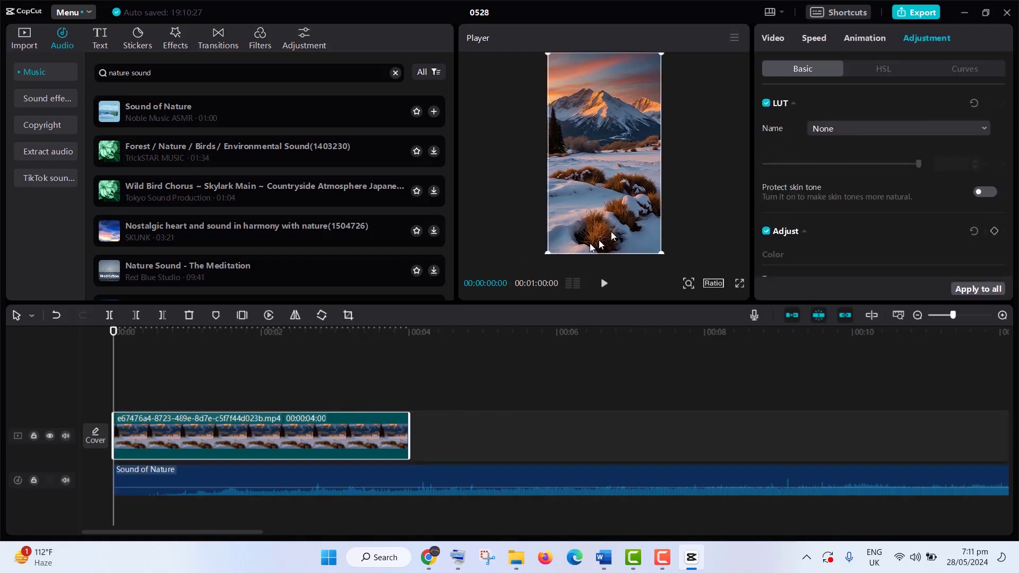